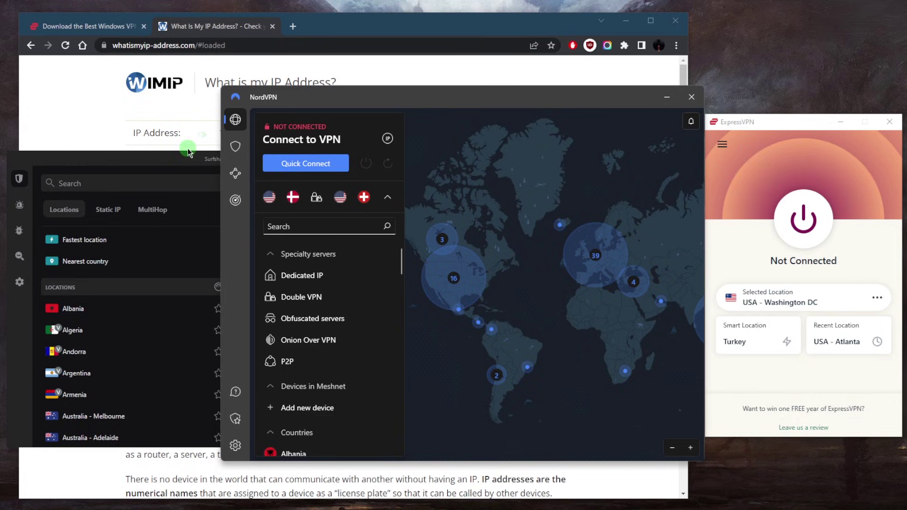
Connect ExpressVPN to France – Marseille via Europe in VPN Locations, then reload the IP page to confirm a Marseille address
{"action": "left_click", "coordinate": [208, 154]}
{"action": "left_click", "coordinate": [498, 163]}
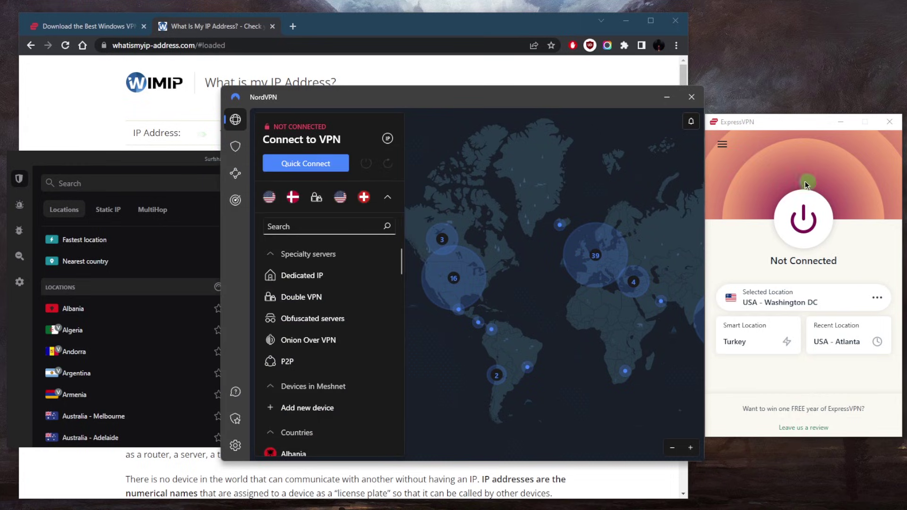
{"action": "left_click", "coordinate": [722, 142]}
{"action": "left_click", "coordinate": [758, 164]}
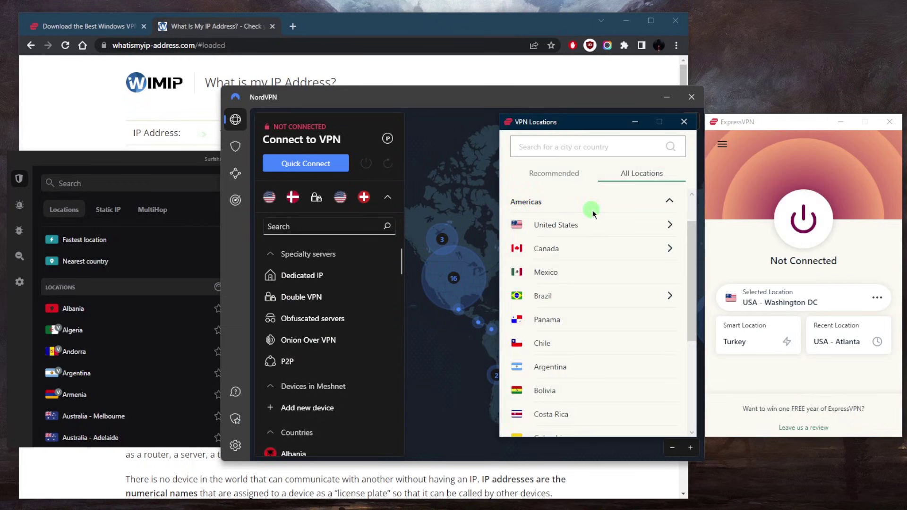
{"action": "left_click", "coordinate": [670, 201]}
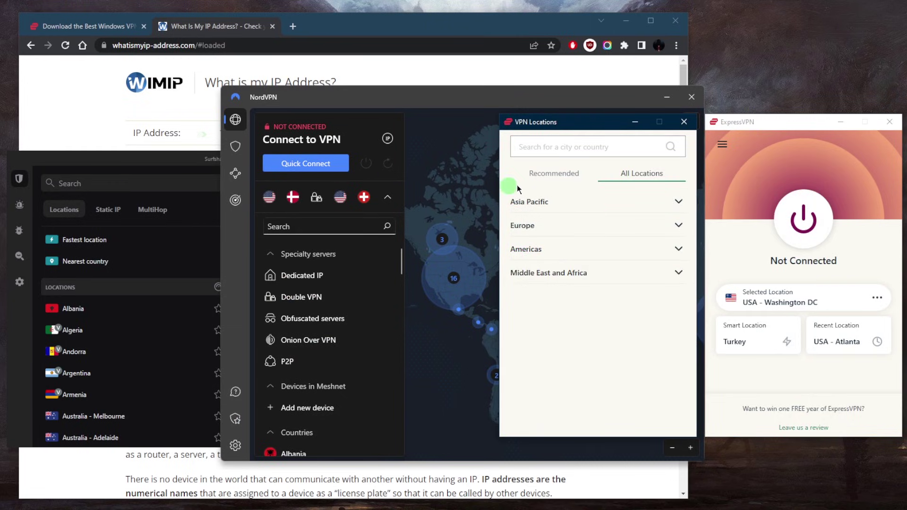
{"action": "left_click", "coordinate": [679, 225]}
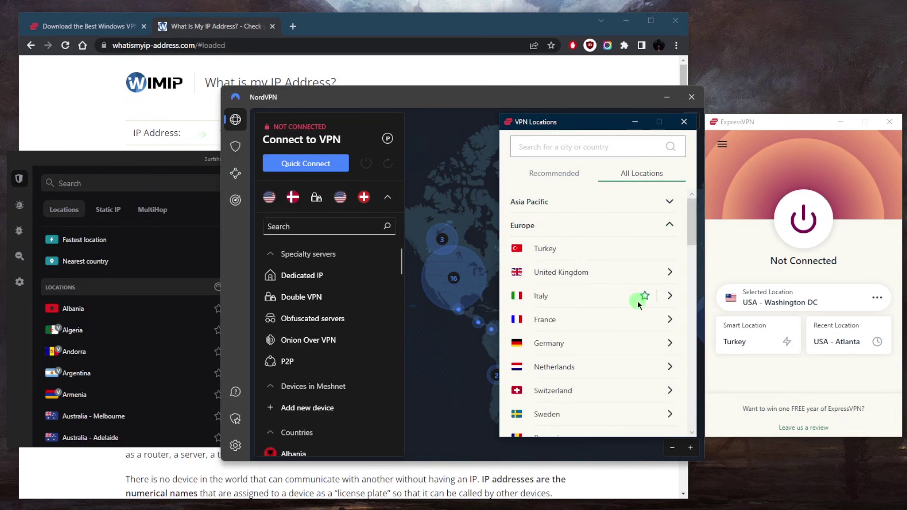
{"action": "scroll", "coordinate": [642, 302], "scroll_direction": "down", "scroll_amount": 2}
{"action": "left_click", "coordinate": [563, 268]}
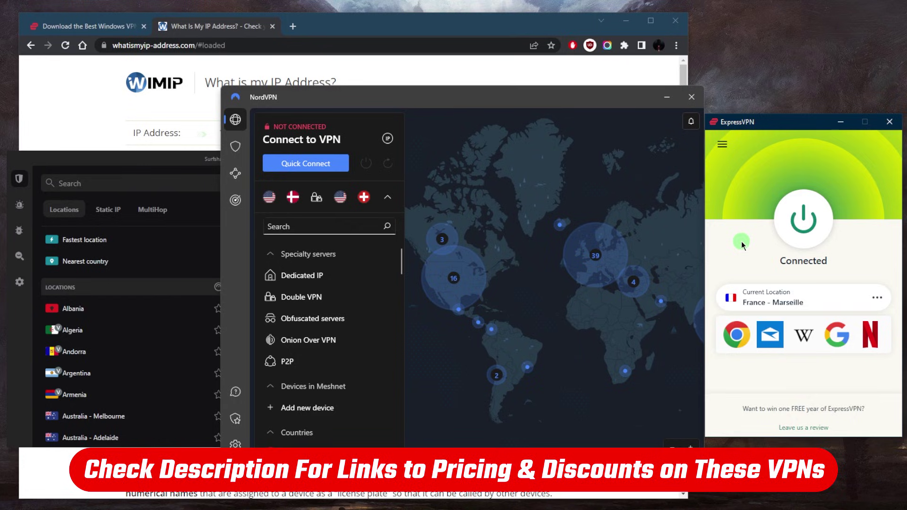
{"action": "left_click", "coordinate": [91, 105]}
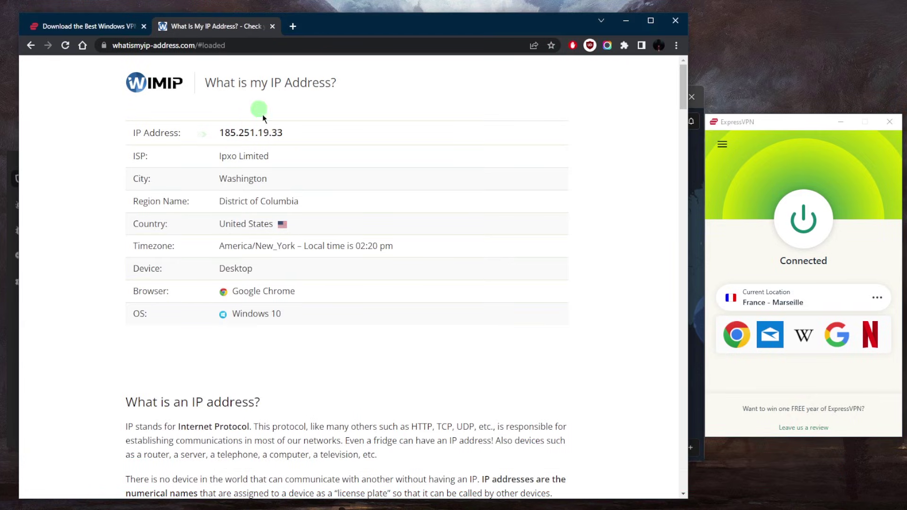
{"action": "left_click", "coordinate": [66, 46]}
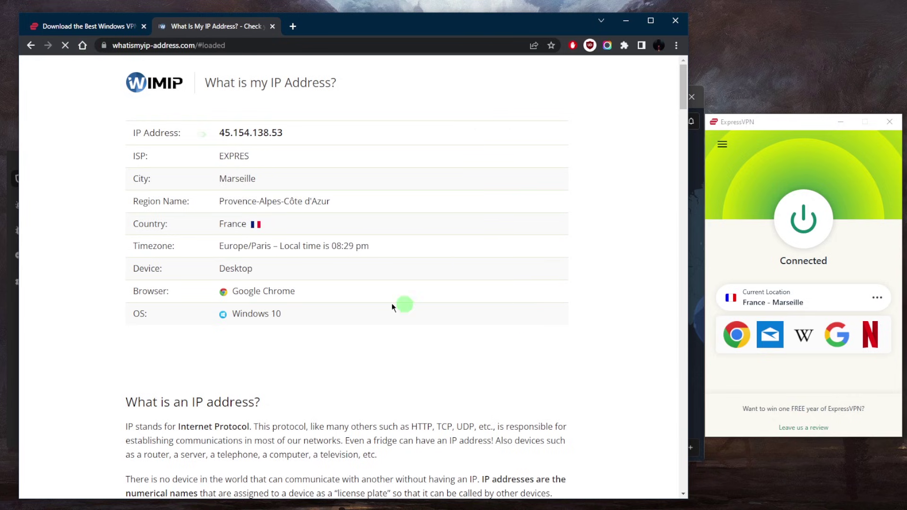
Search 'dnsleak' in a new tab and open the dnsleaktest.com site
{"action": "left_click", "coordinate": [293, 24]}
{"action": "type", "text": "dns"}
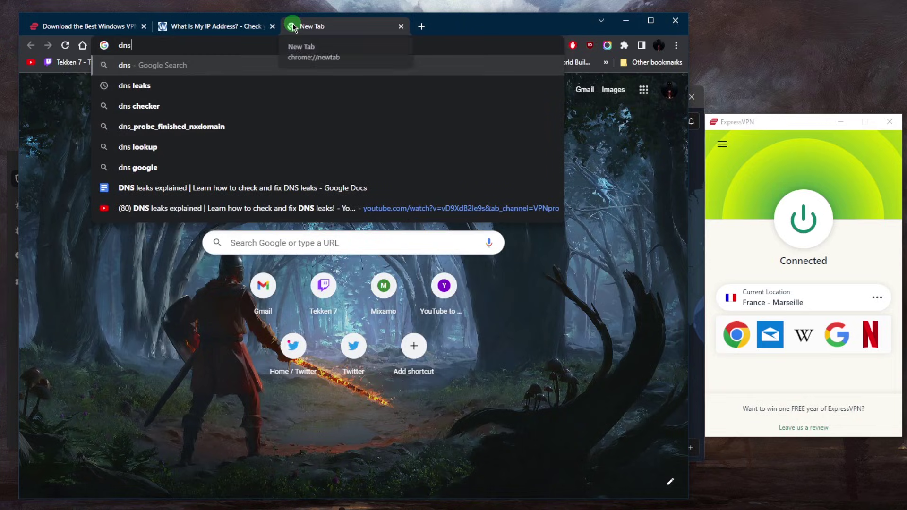
{"action": "type", "text": "leak"}
{"action": "left_click", "coordinate": [219, 83]}
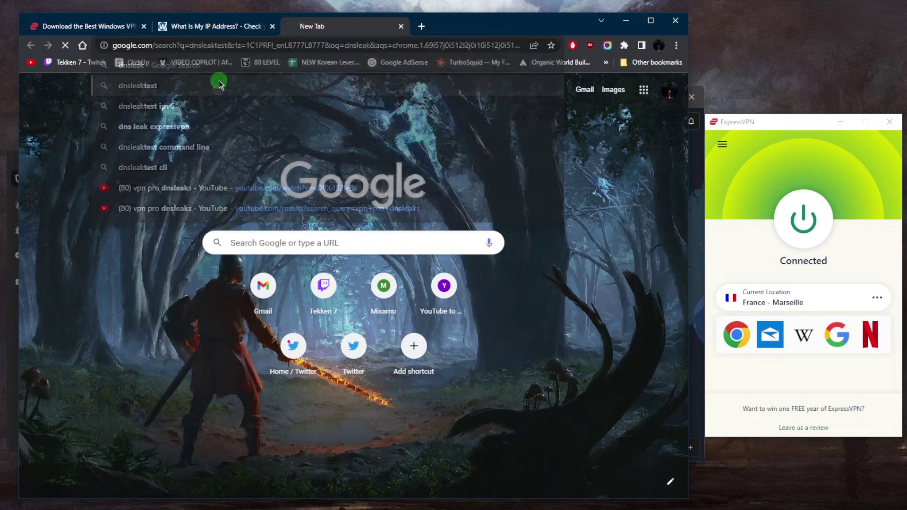
{"action": "left_click", "coordinate": [103, 188]}
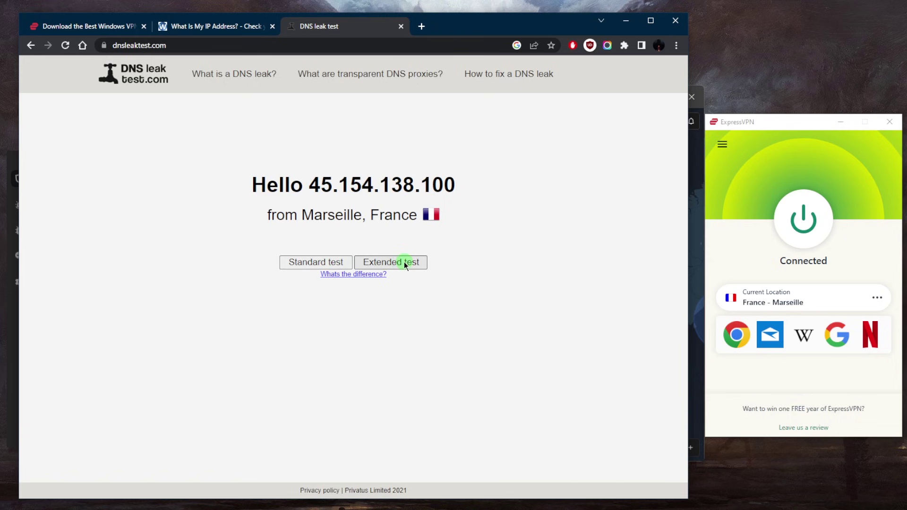
Run the standard test and review its six Ipxo Limited servers in Marseille, France
{"action": "left_click", "coordinate": [327, 261]}
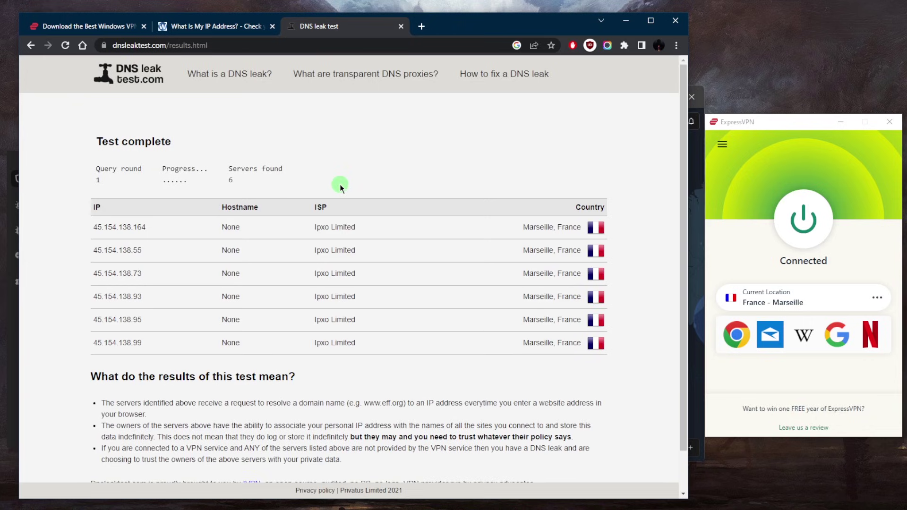
{"action": "scroll", "coordinate": [361, 225], "scroll_direction": "down", "scroll_amount": 1}
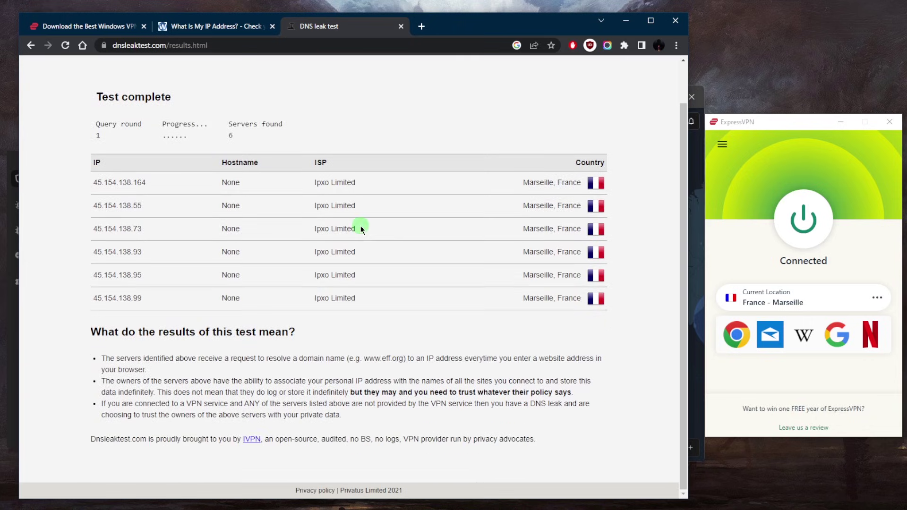
{"action": "scroll", "coordinate": [362, 278], "scroll_direction": "up", "scroll_amount": 1}
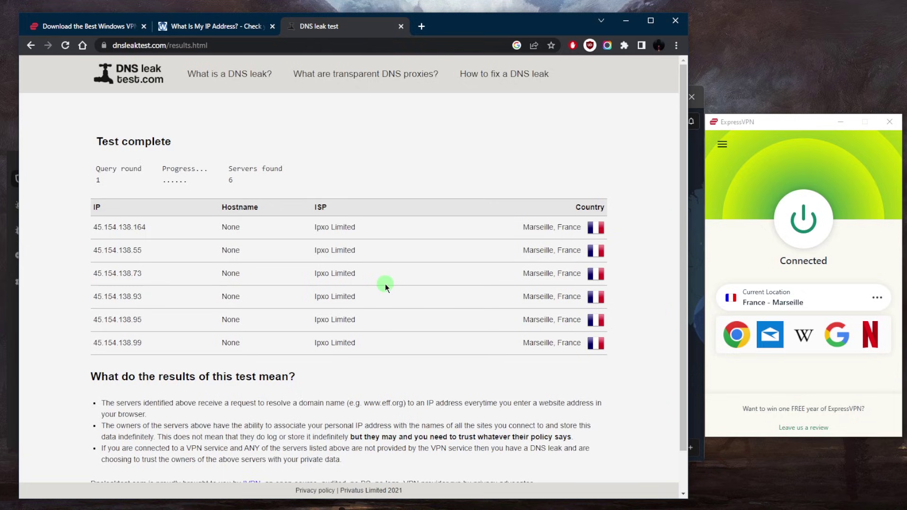
{"action": "scroll", "coordinate": [425, 269], "scroll_direction": "down", "scroll_amount": 1}
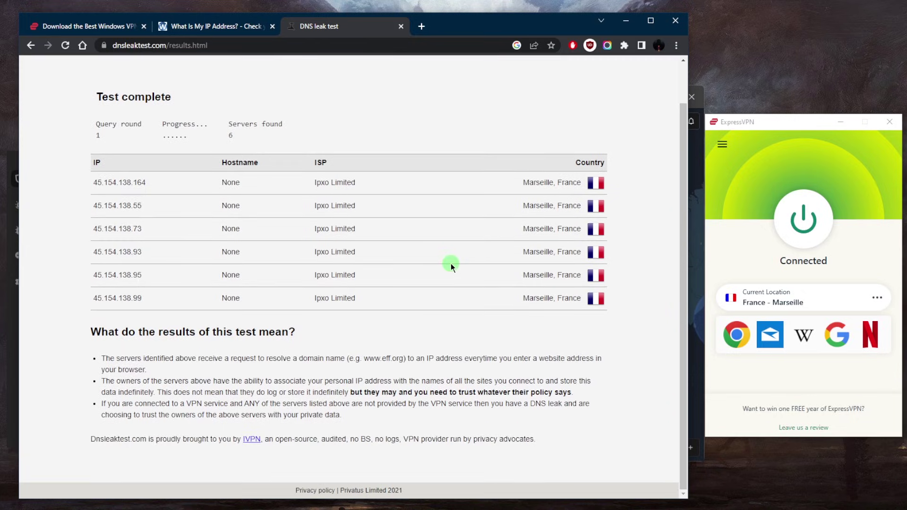
Go back to the dnsleaktest.com start page and launch the extended test
{"action": "left_click", "coordinate": [31, 45]}
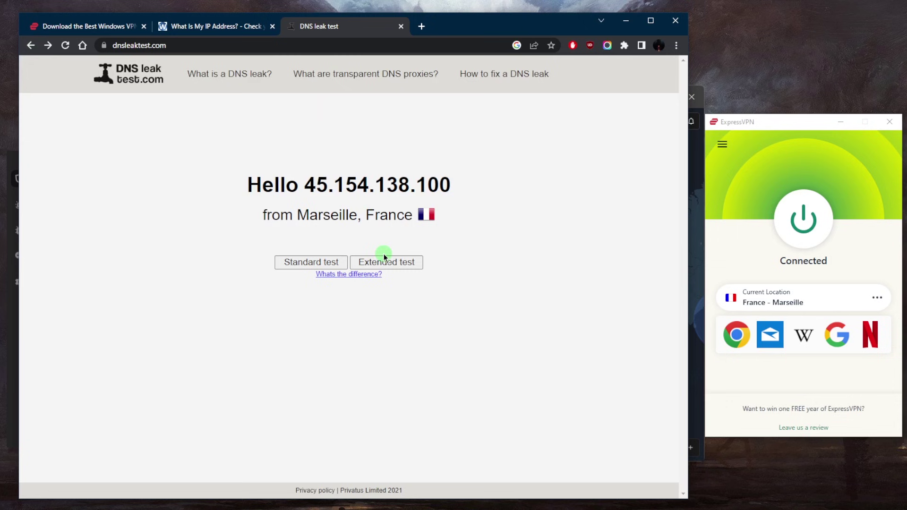
{"action": "left_click", "coordinate": [398, 262]}
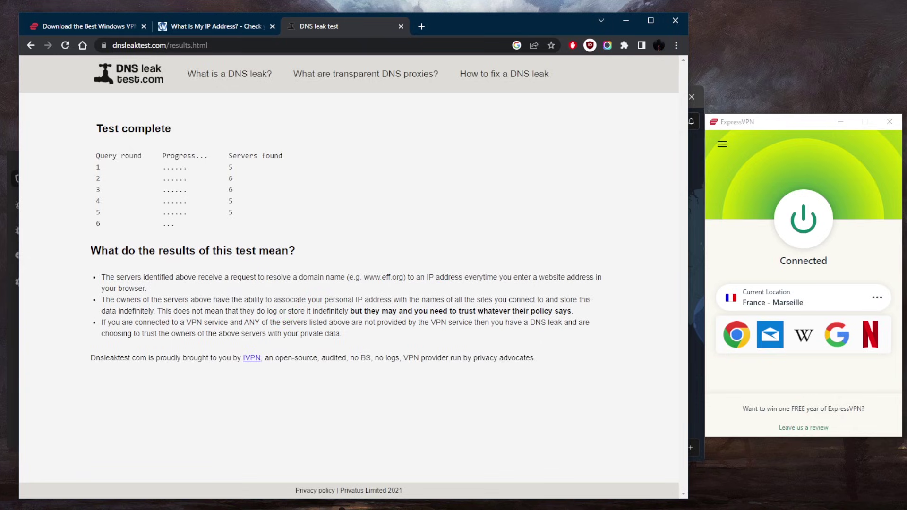
Scroll through the extended results table, checking every server is Ipxo Limited in Marseille, France
{"action": "scroll", "coordinate": [376, 238], "scroll_direction": "down", "scroll_amount": 8}
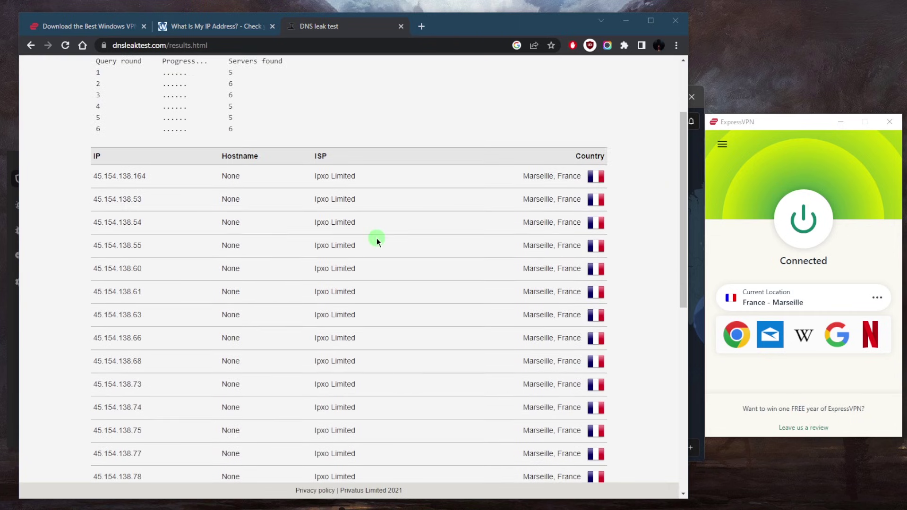
{"action": "scroll", "coordinate": [378, 250], "scroll_direction": "down", "scroll_amount": 3}
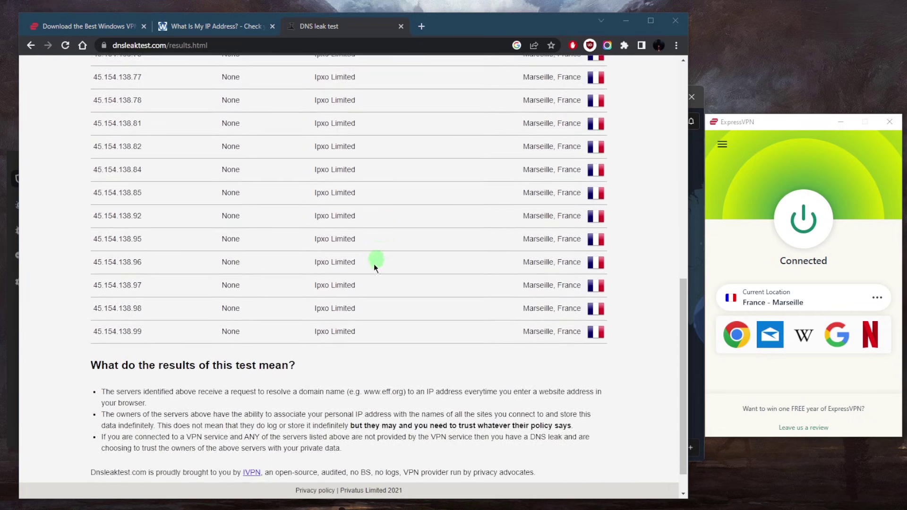
{"action": "scroll", "coordinate": [371, 269], "scroll_direction": "up", "scroll_amount": 9}
{"action": "scroll", "coordinate": [370, 267], "scroll_direction": "up", "scroll_amount": 2}
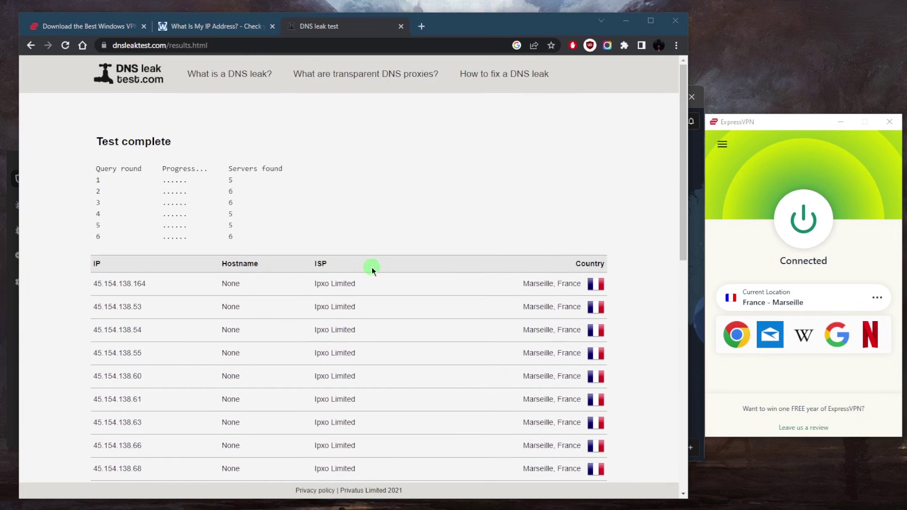
{"action": "scroll", "coordinate": [381, 265], "scroll_direction": "down", "scroll_amount": 9}
{"action": "scroll", "coordinate": [387, 260], "scroll_direction": "down", "scroll_amount": 2}
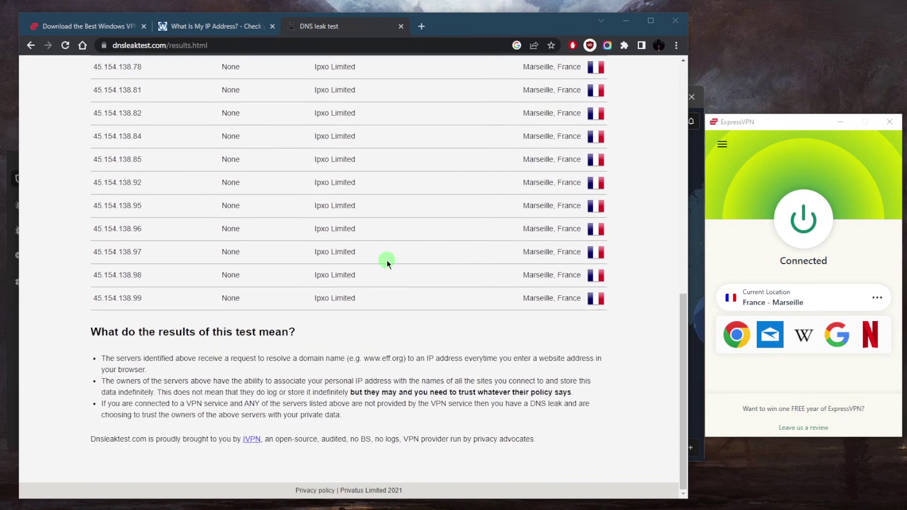
{"action": "scroll", "coordinate": [387, 262], "scroll_direction": "up", "scroll_amount": 7}
{"action": "scroll", "coordinate": [388, 265], "scroll_direction": "up", "scroll_amount": 2}
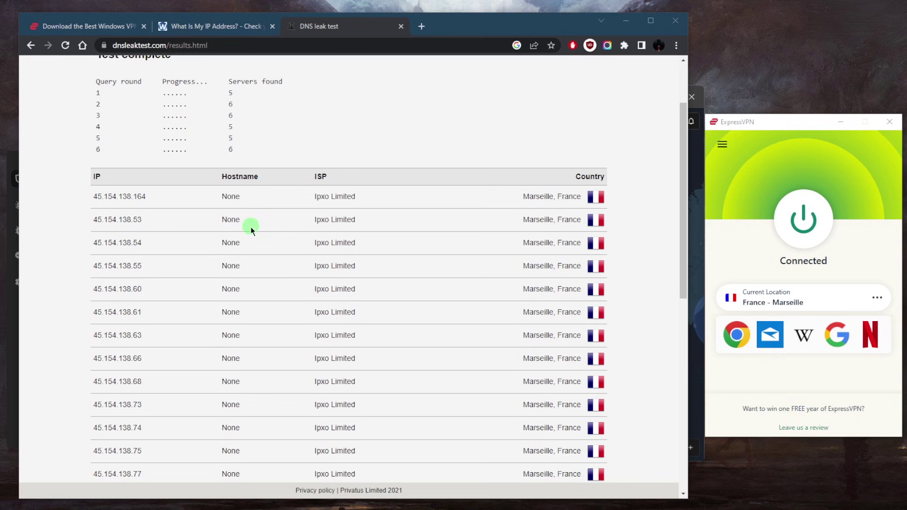
{"action": "scroll", "coordinate": [273, 244], "scroll_direction": "down", "scroll_amount": 6}
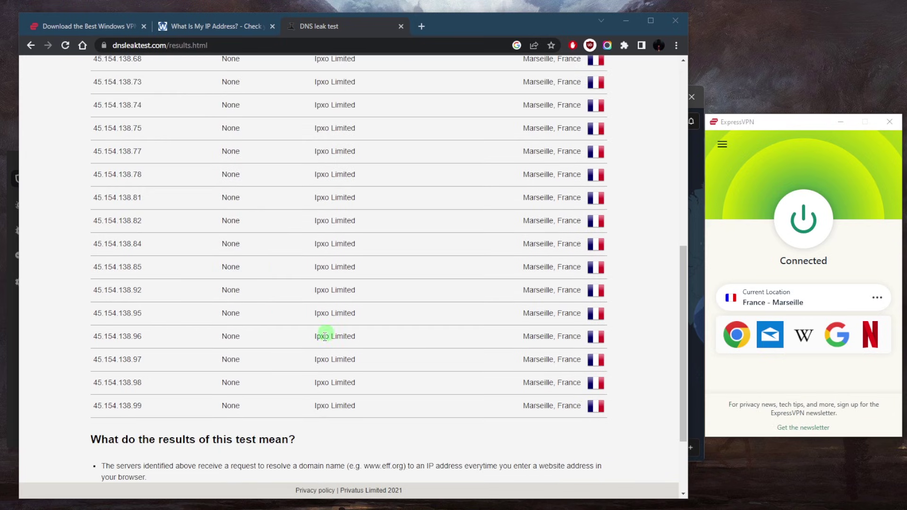
{"action": "scroll", "coordinate": [324, 350], "scroll_direction": "up", "scroll_amount": 8}
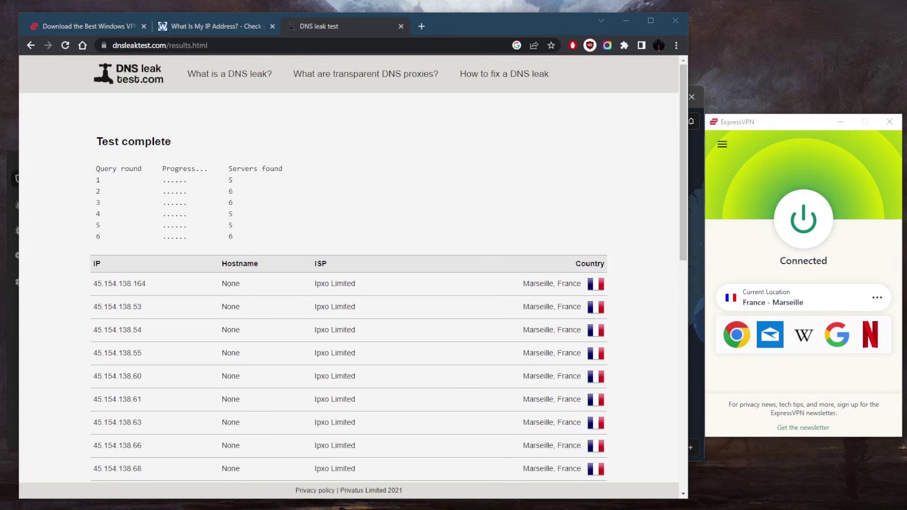
Cycle through the NordVPN and Surfshark windows, then bring ExpressVPN into focus
{"action": "key", "text": "alt+Tab"}
{"action": "key", "text": "alt+Tab"}
{"action": "key", "text": "Tab"}
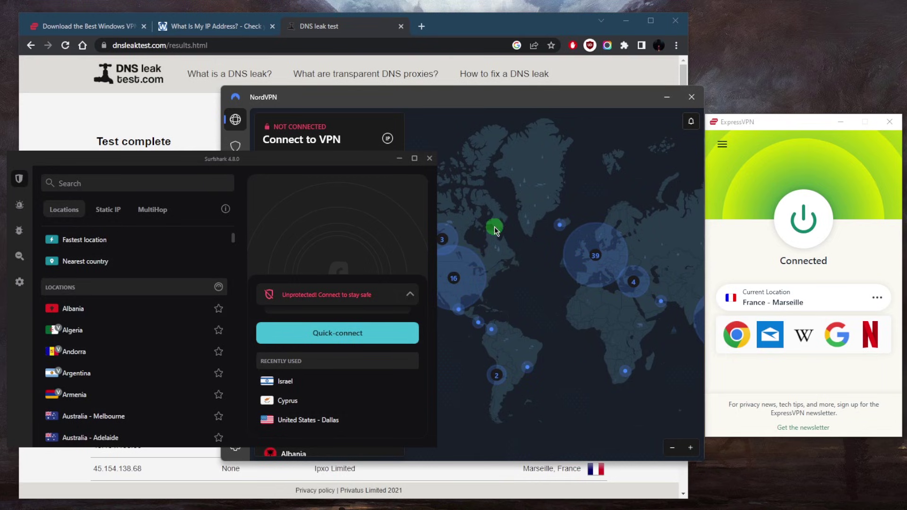
{"action": "left_click", "coordinate": [748, 172]}
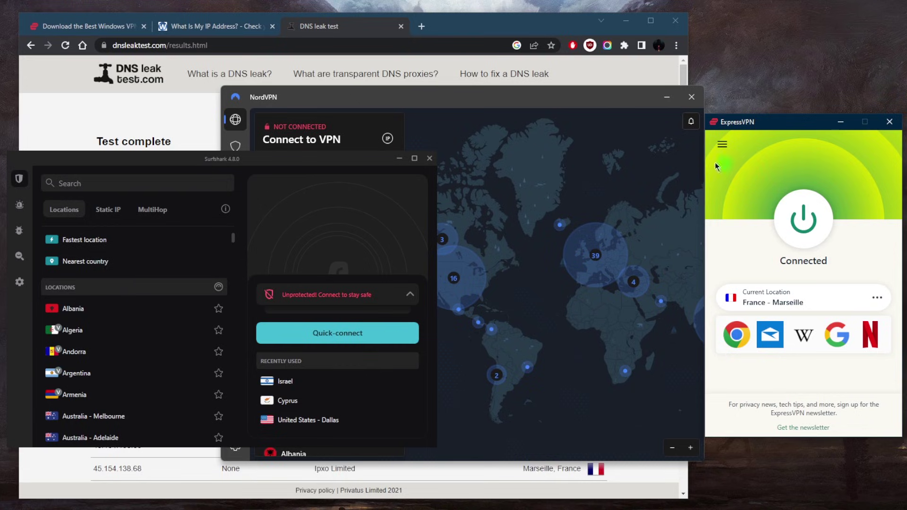
View NordVPN's Meshnet and Dark Web Monitor pages, return to its map, then bring Surfshark forward
{"action": "left_click", "coordinate": [651, 191]}
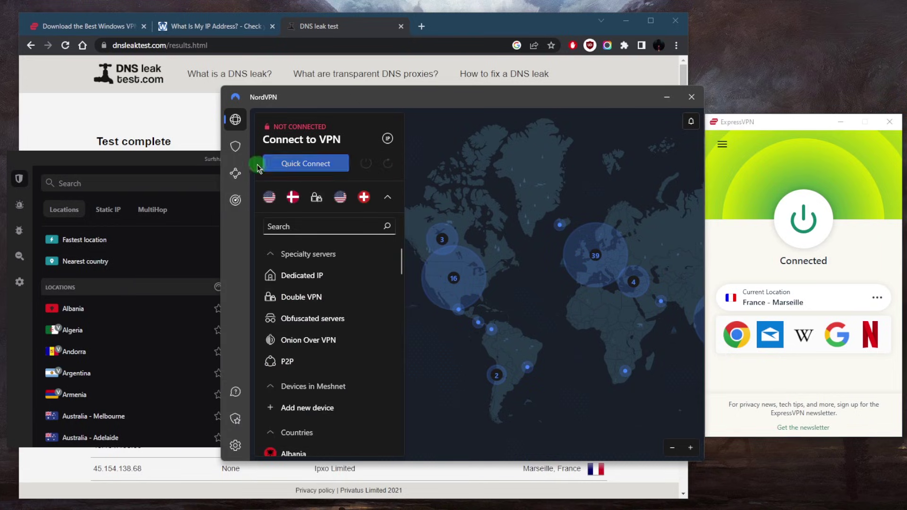
{"action": "left_click", "coordinate": [237, 171]}
{"action": "left_click", "coordinate": [246, 198]}
{"action": "left_click", "coordinate": [243, 117]}
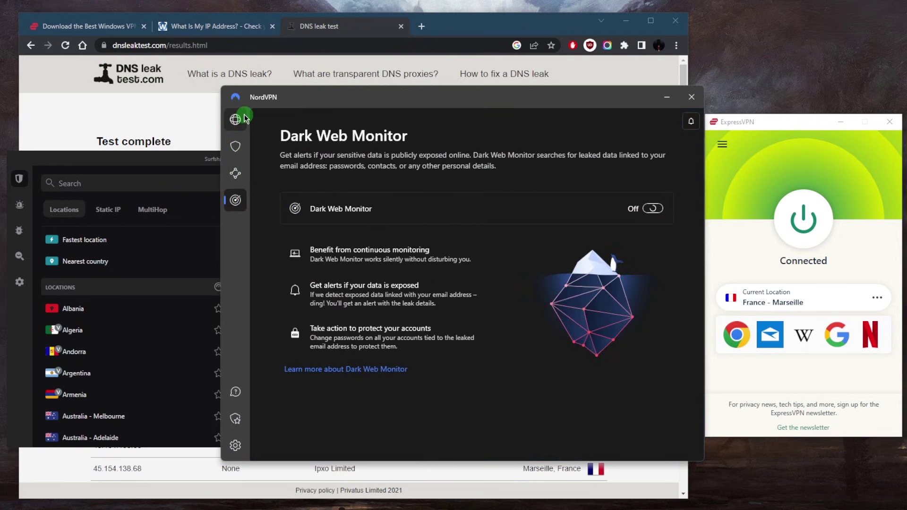
{"action": "left_click", "coordinate": [184, 175]}
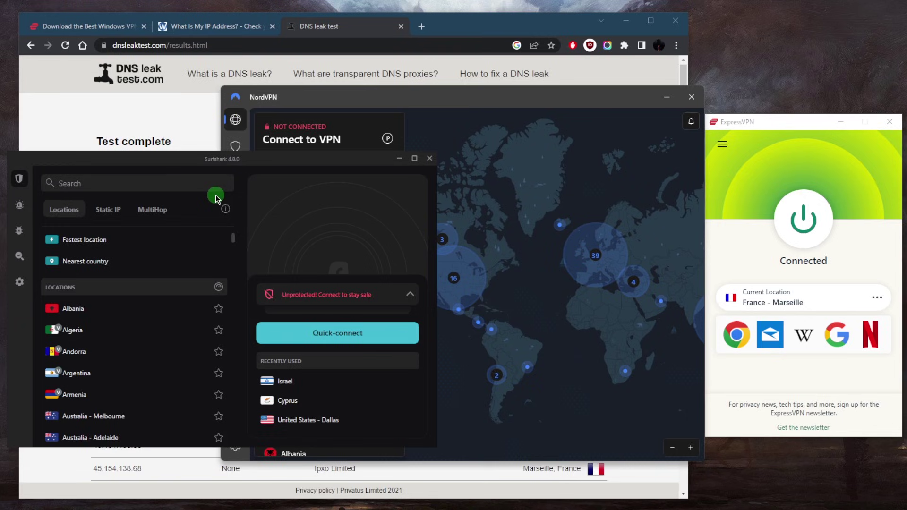